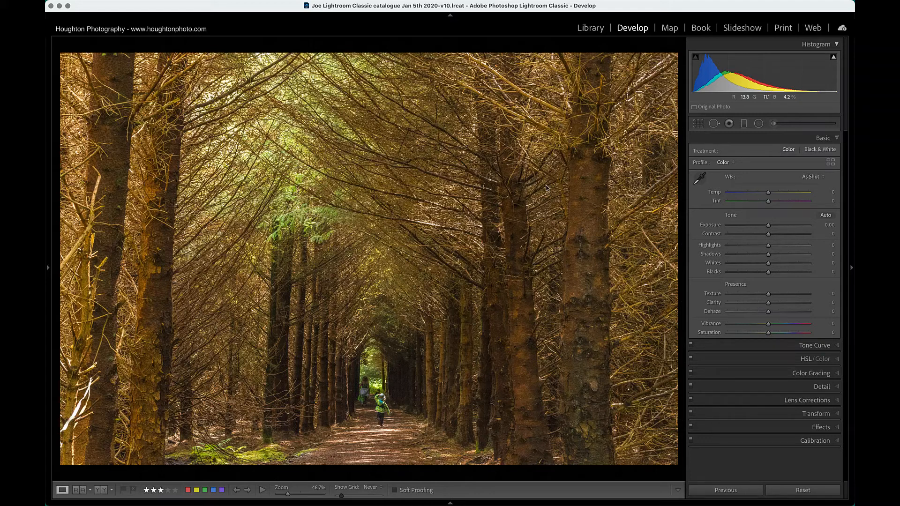
Step: Activate the Radial Filter, try Exposure −1.64, Shadows 68 and Blacks −28, and reset its effect sliders
left_click(758, 123)
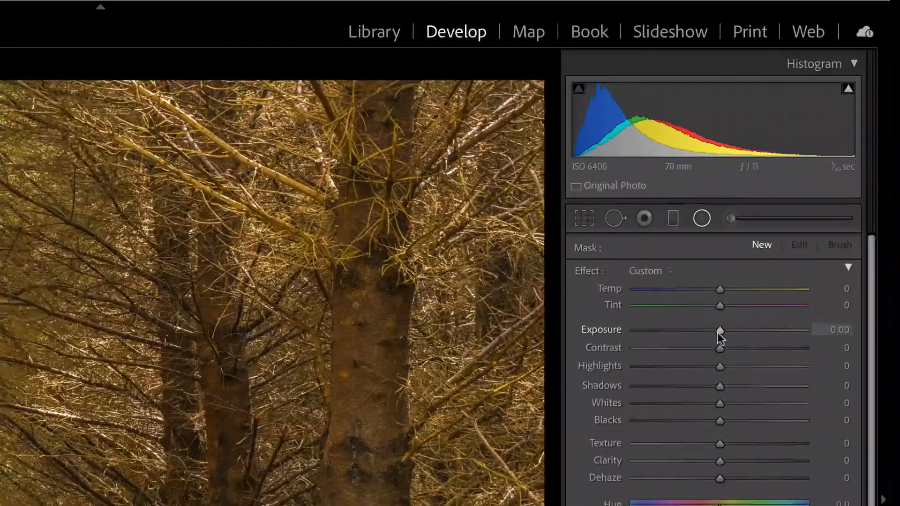
left_click_drag(718, 333, 683, 332)
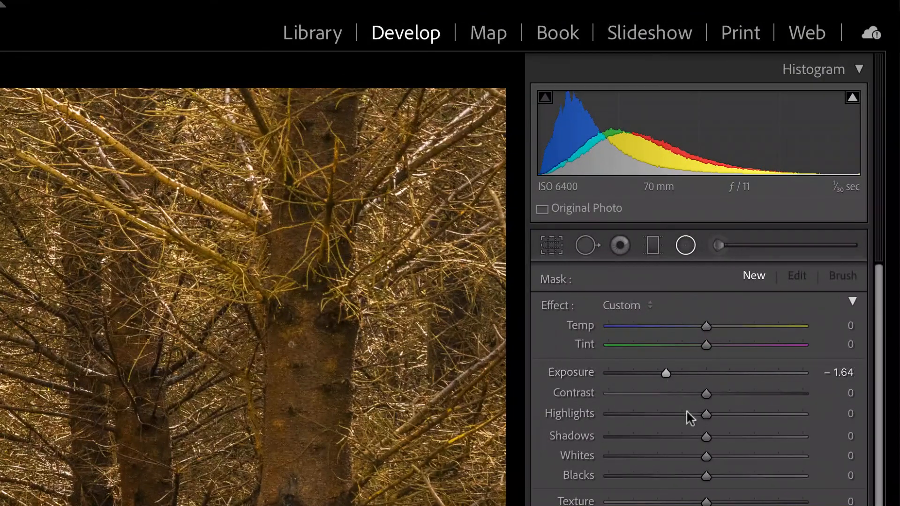
left_click_drag(718, 393, 771, 392)
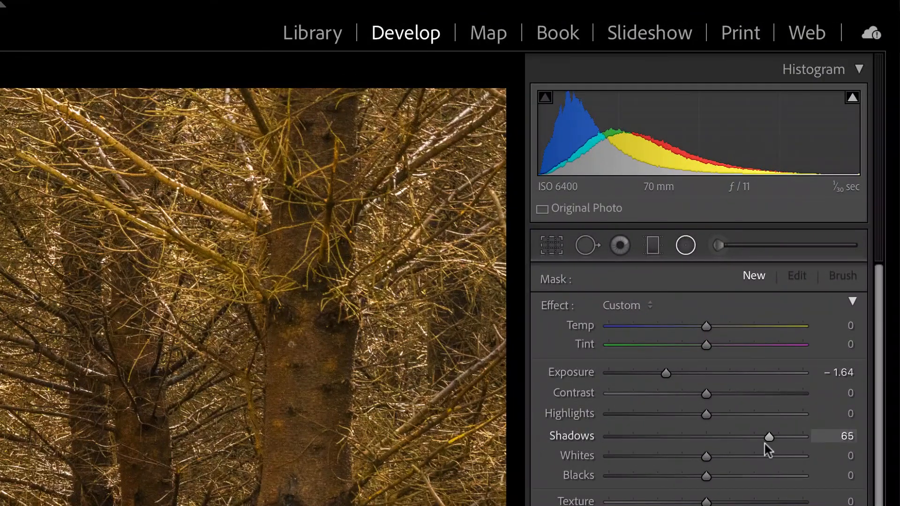
left_click_drag(765, 443, 772, 443)
left_click_drag(705, 478, 677, 482)
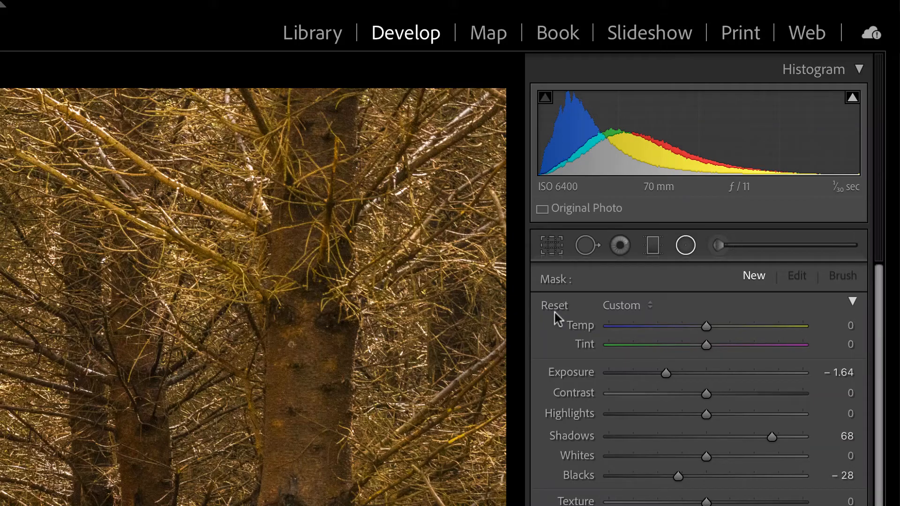
left_click(555, 307, "alt")
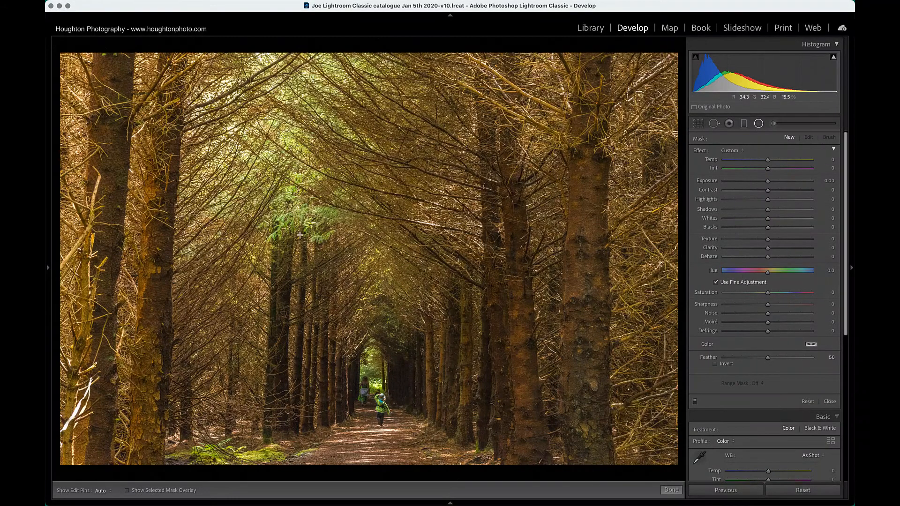
Step: Draw a tall, narrow radial filter over the central trees, tilt it diagonally down to the path, and lengthen it
left_click_drag(298, 246, 331, 391)
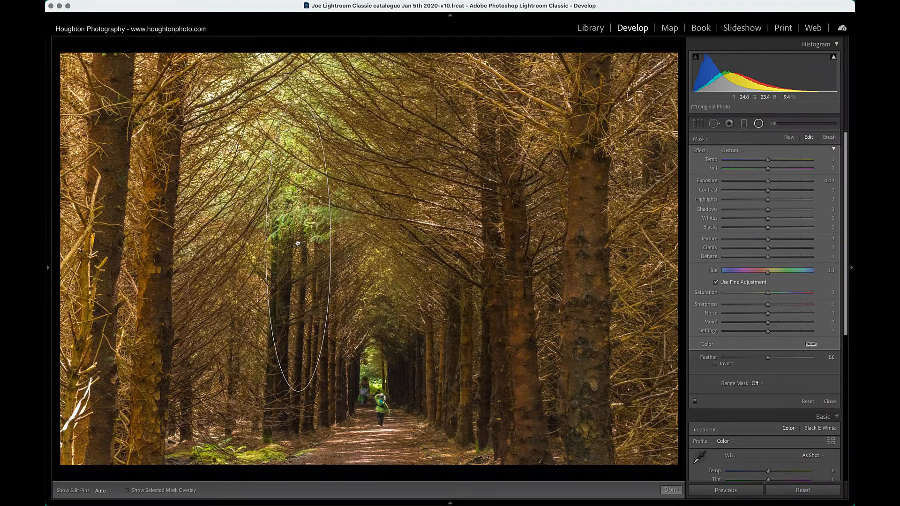
left_click_drag(298, 243, 323, 310)
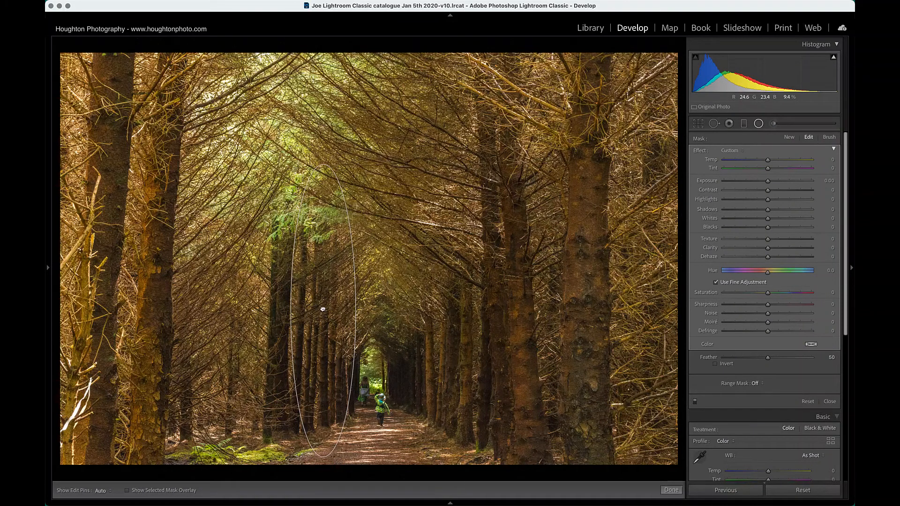
left_click_drag(323, 310, 323, 310)
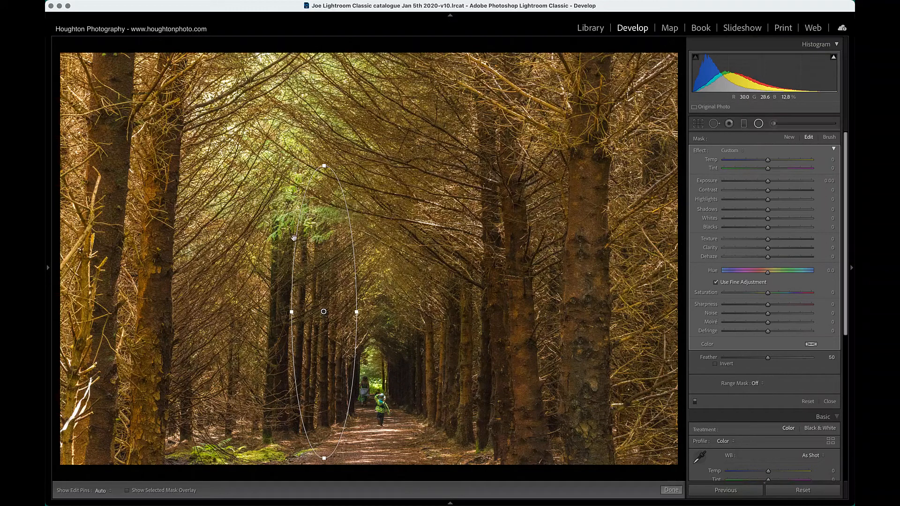
left_click_drag(294, 237, 246, 236)
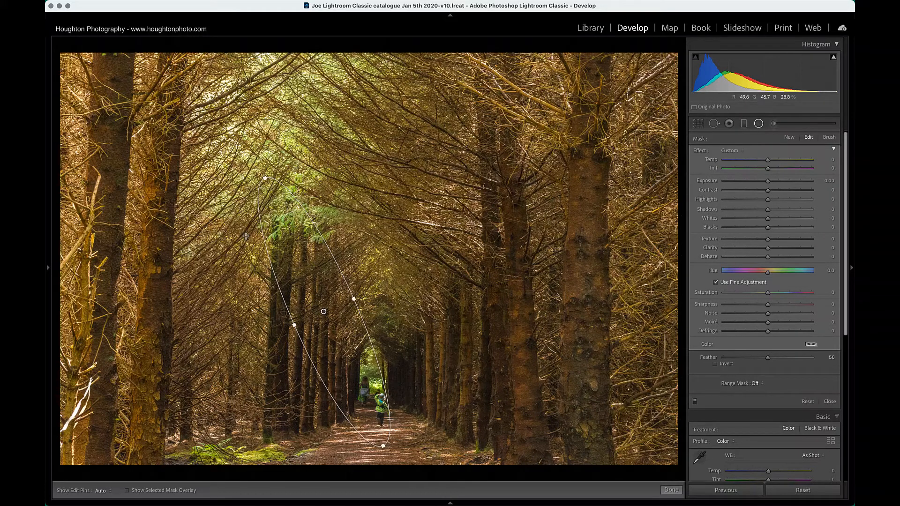
left_click_drag(323, 312, 332, 312)
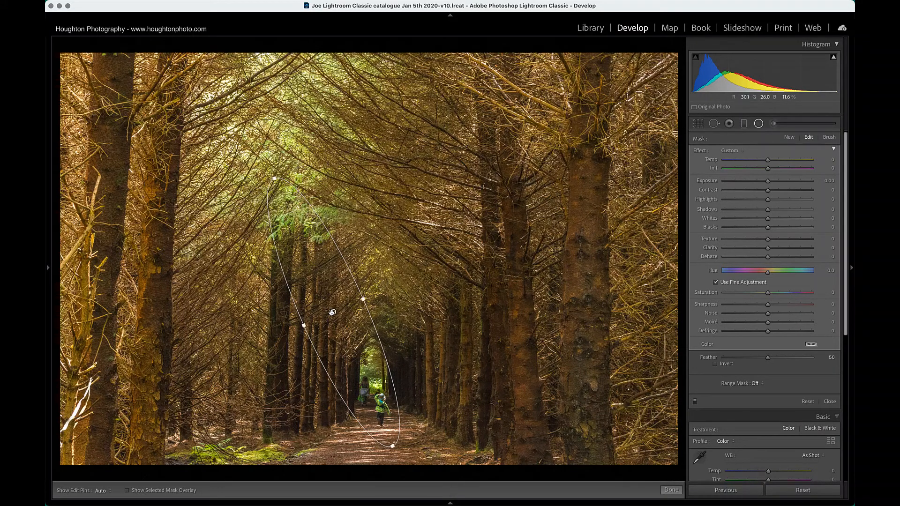
left_click_drag(274, 179, 264, 157)
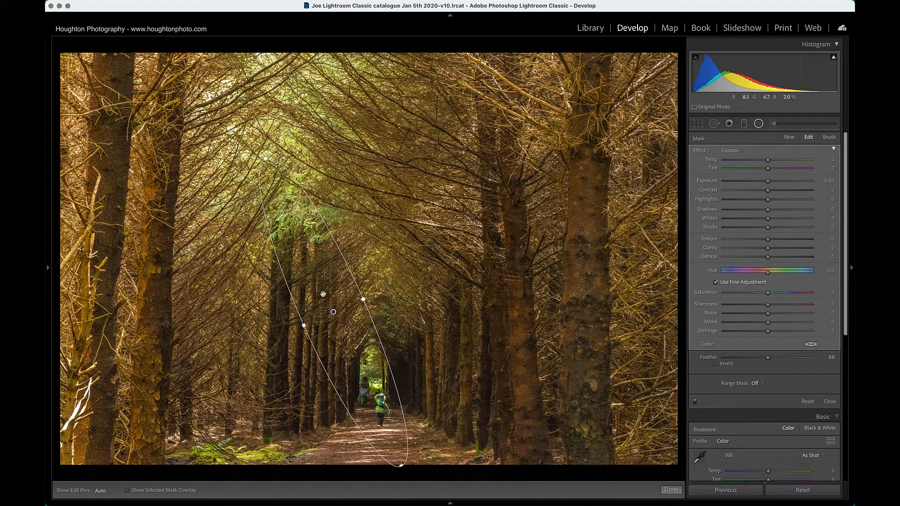
Step: Cycle through the mask overlay colours to examine which area the radial filter affects
mouse_move(332, 312)
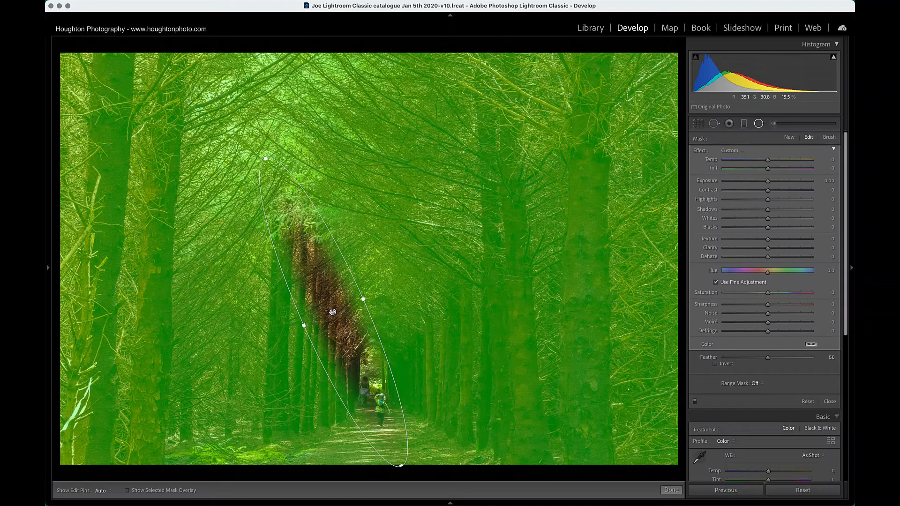
key("shift+o")
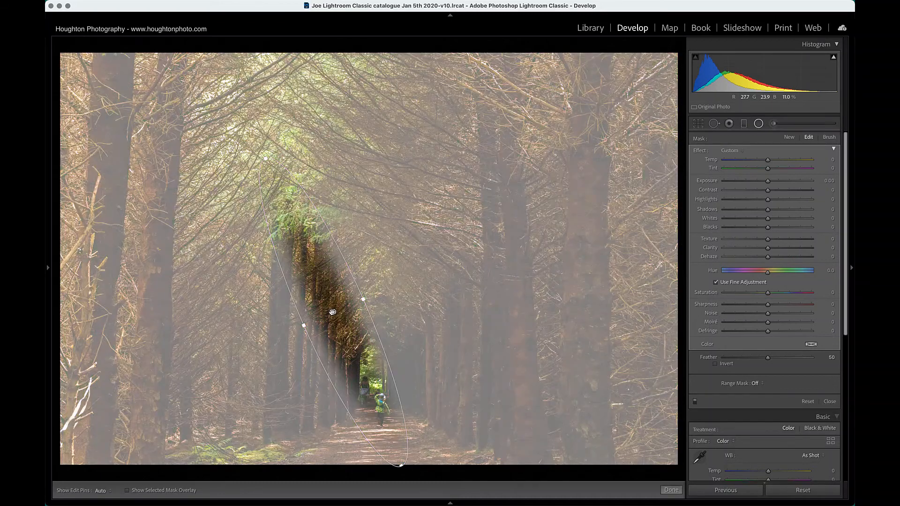
key("shift+o")
key("shift+o")
key("shift+o")
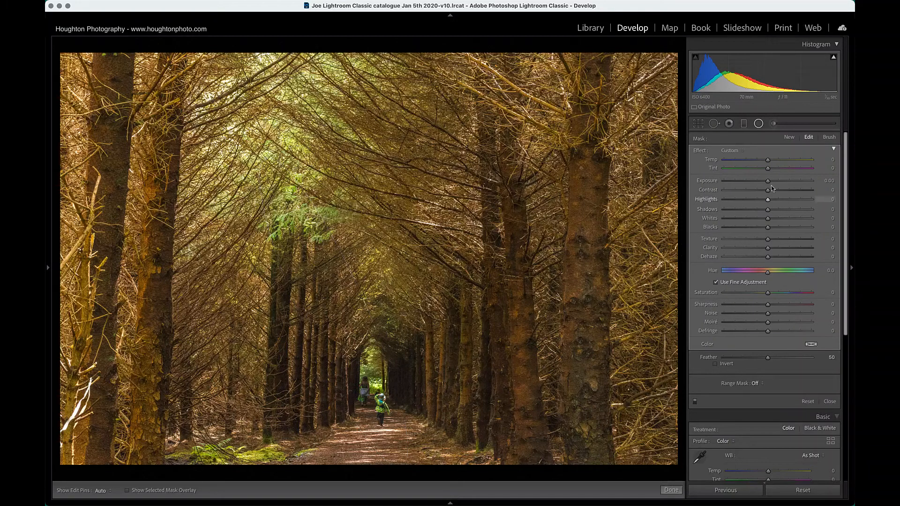
Step: Set the radial filter's Exposure to 2.00 and invert its mask so only the area inside the ellipse brightens
left_click_drag(768, 187, 790, 187)
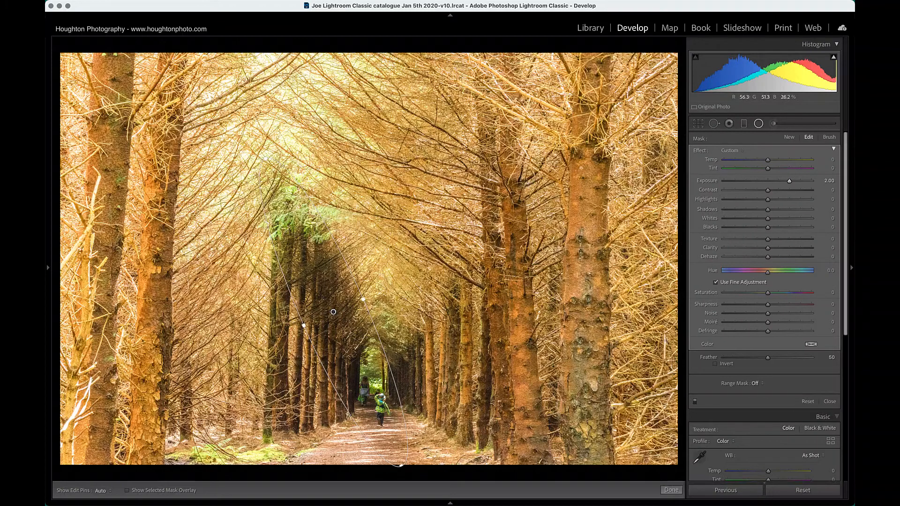
left_click(715, 365)
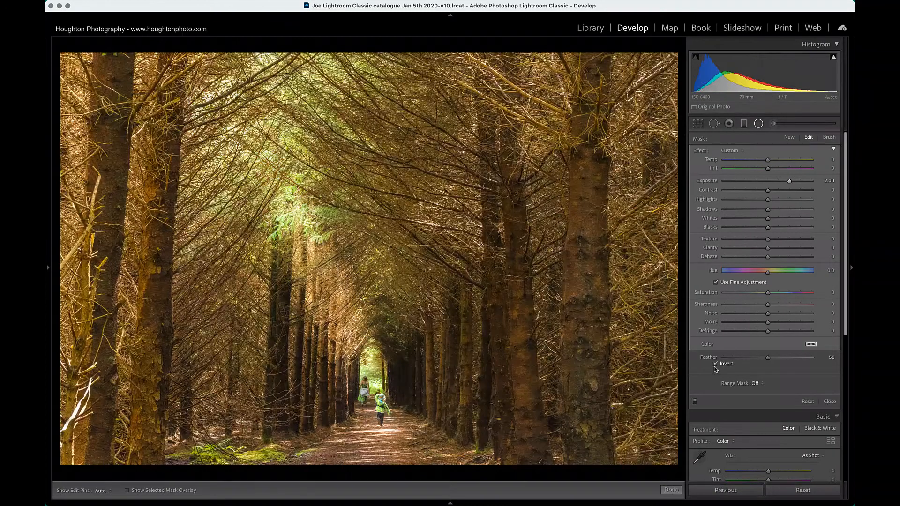
left_click(714, 365)
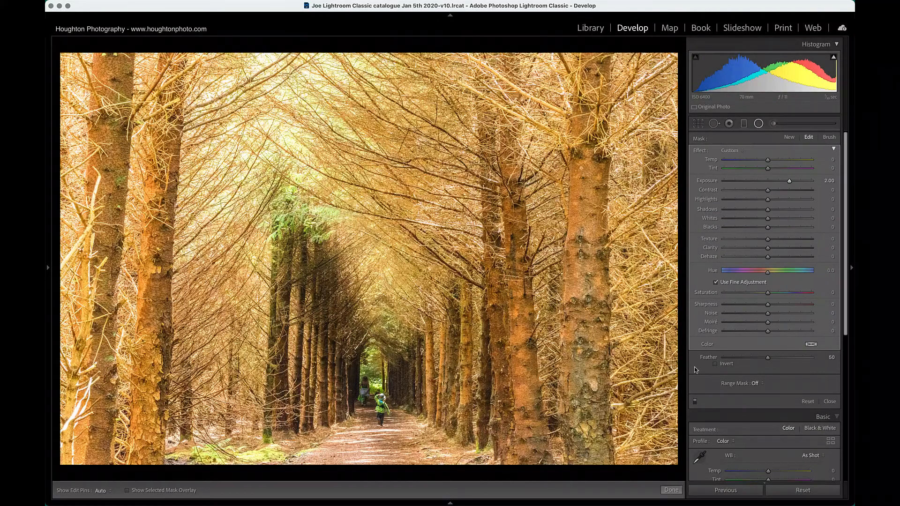
left_click(696, 369)
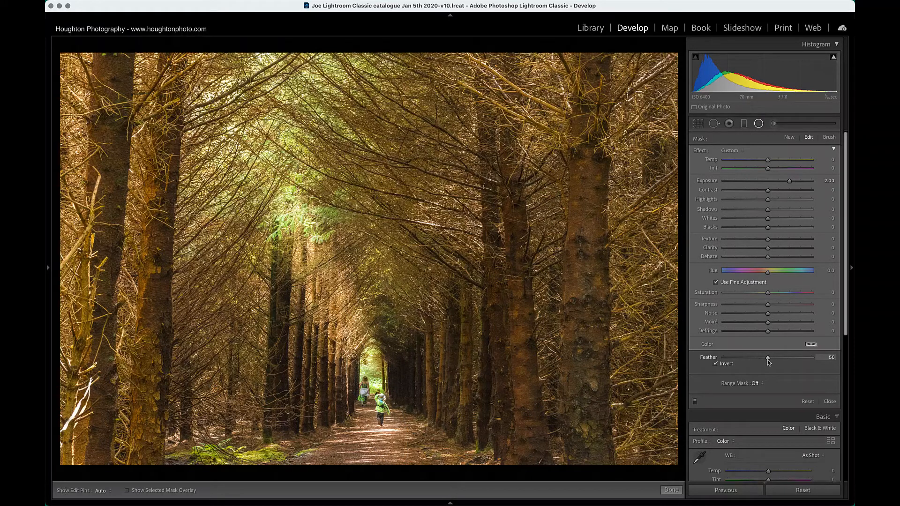
Step: Feather the radial mask to 69 and set Contrast to 28, Highlights to −21, and Texture and Clarity to −100
left_click_drag(768, 359, 799, 360)
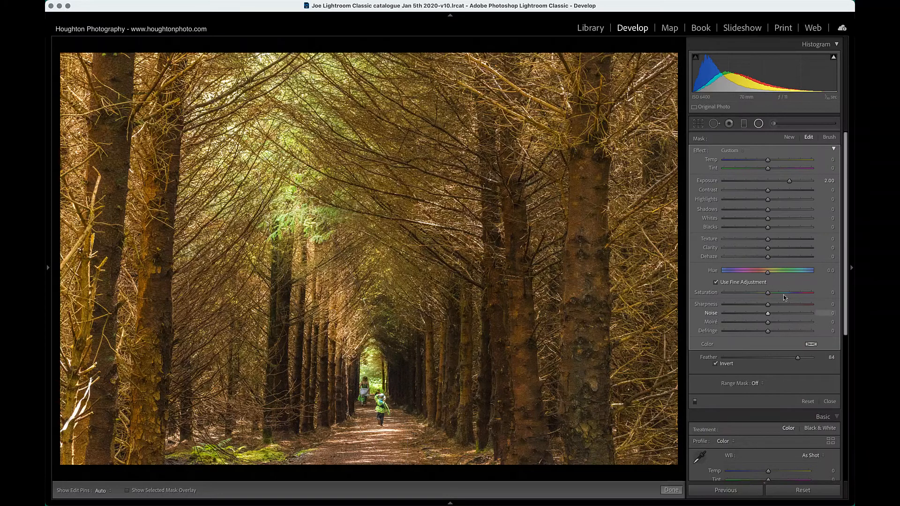
left_click_drag(798, 360, 778, 364)
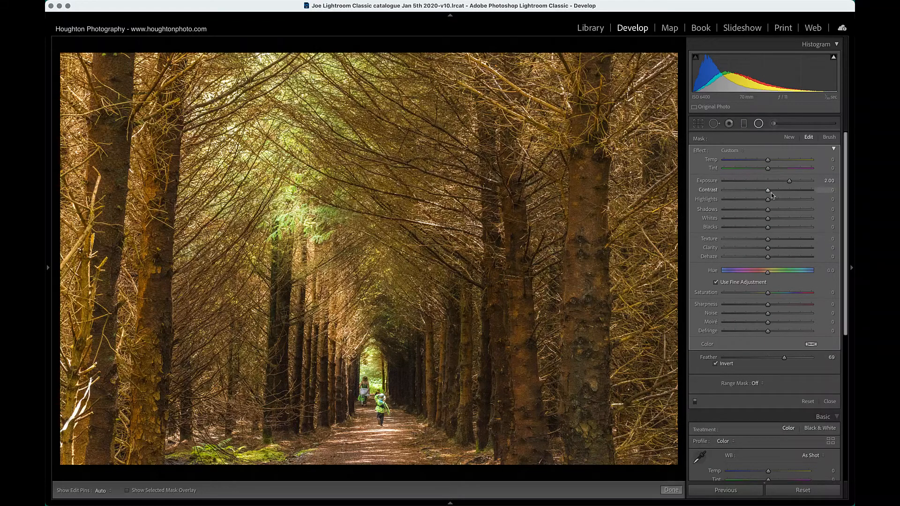
mouse_move(767, 193)
left_mouse_down()
mouse_move(805, 194)
mouse_move(724, 193)
mouse_move(778, 190)
left_mouse_up()
mouse_move(767, 200)
left_mouse_down()
mouse_move(811, 200)
mouse_move(718, 202)
mouse_move(813, 205)
mouse_move(740, 210)
mouse_move(758, 210)
left_mouse_up()
left_click_drag(768, 240, 710, 253)
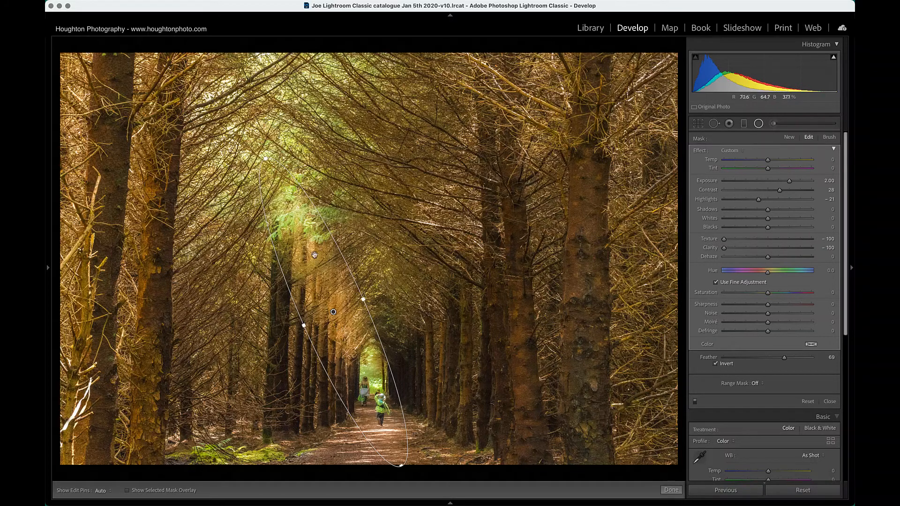
Step: Erase the radial filter's effect from the children on the path with the mask's erase brush at size 5.0
mouse_move(332, 311)
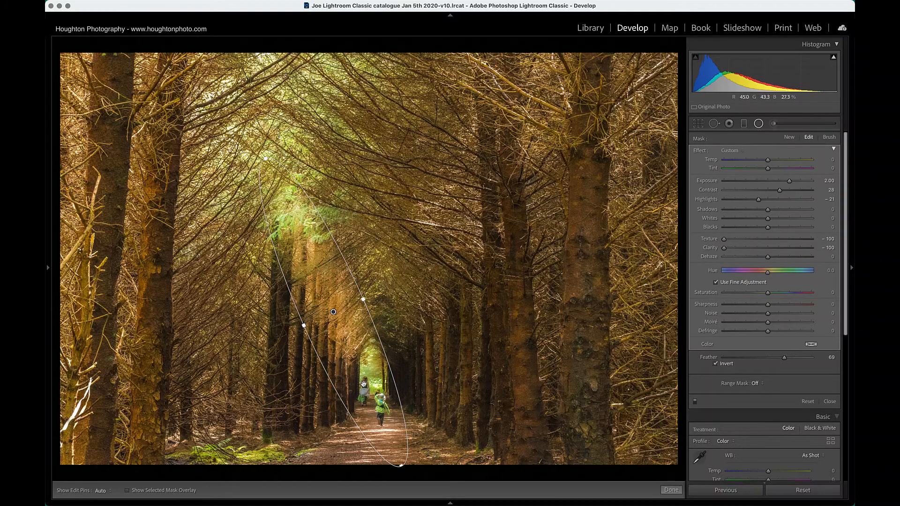
left_click(830, 138)
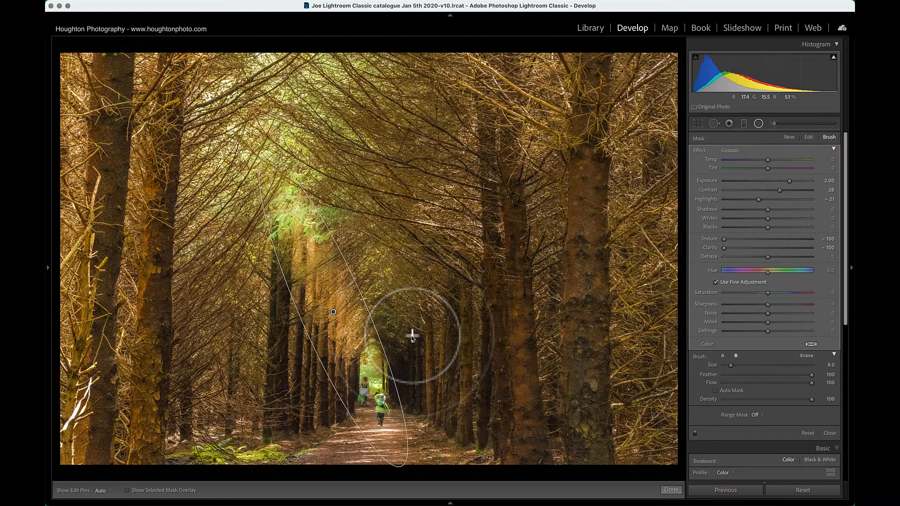
key("alt")
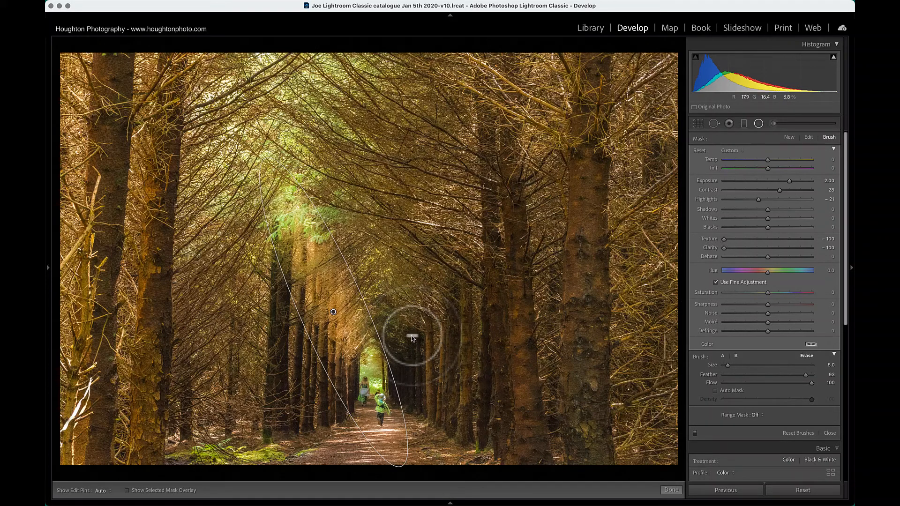
key("alt")
key("alt")
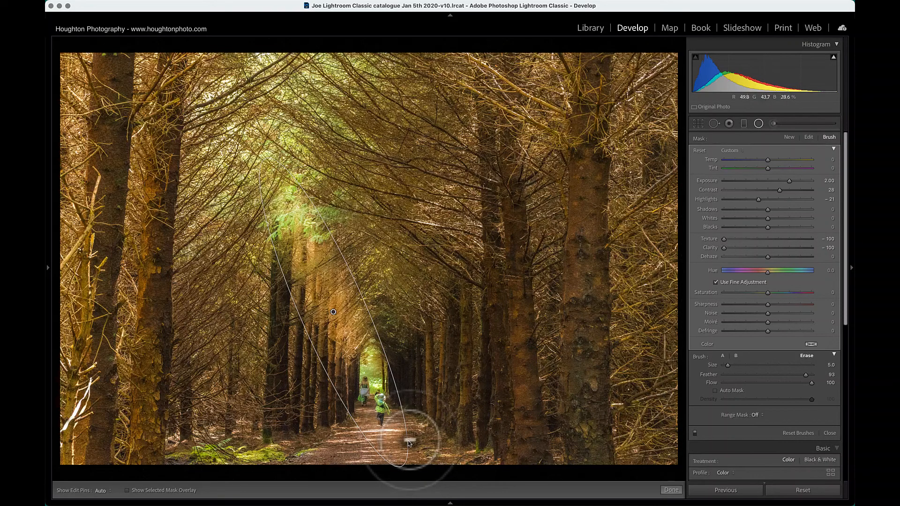
key("h")
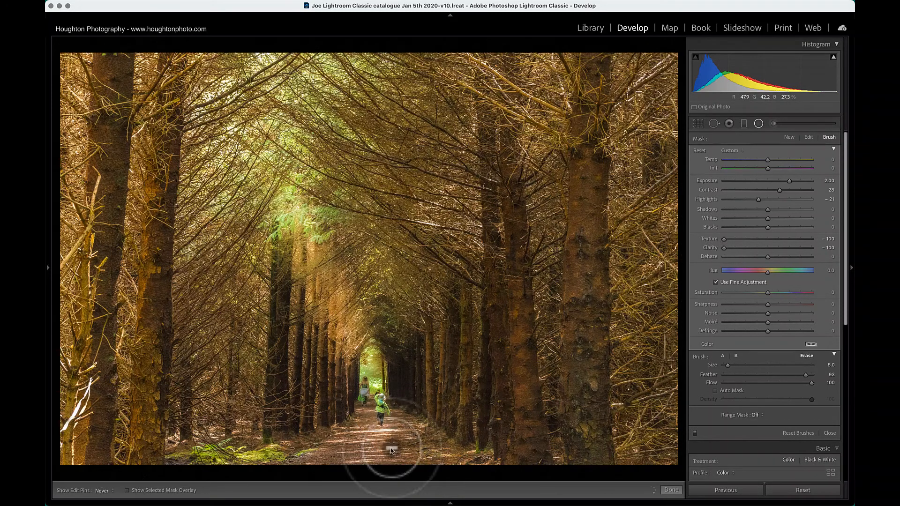
mouse_move(379, 402)
left_mouse_down()
mouse_move(382, 429)
mouse_move(371, 379)
mouse_move(364, 413)
mouse_move(373, 378)
mouse_move(367, 407)
mouse_move(378, 415)
mouse_move(369, 432)
mouse_move(377, 391)
mouse_move(361, 422)
mouse_move(361, 413)
left_mouse_up()
key("h")
key("alt")
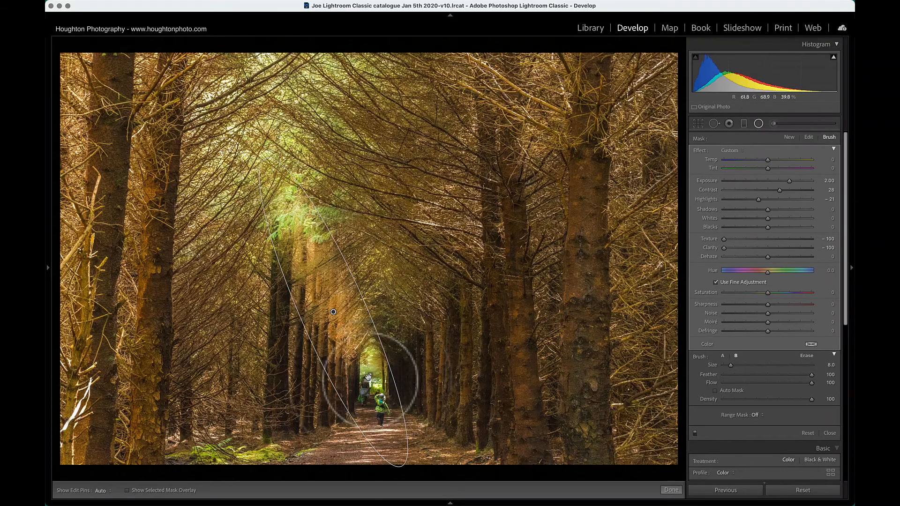
Step: Paint the radial filter's effect back over the children and the tunnel opening with brush B at size 8.0
mouse_move(380, 411)
left_mouse_down()
mouse_move(381, 396)
mouse_move(379, 404)
mouse_move(351, 382)
mouse_move(361, 391)
mouse_move(368, 373)
mouse_move(379, 387)
left_mouse_up()
key("h")
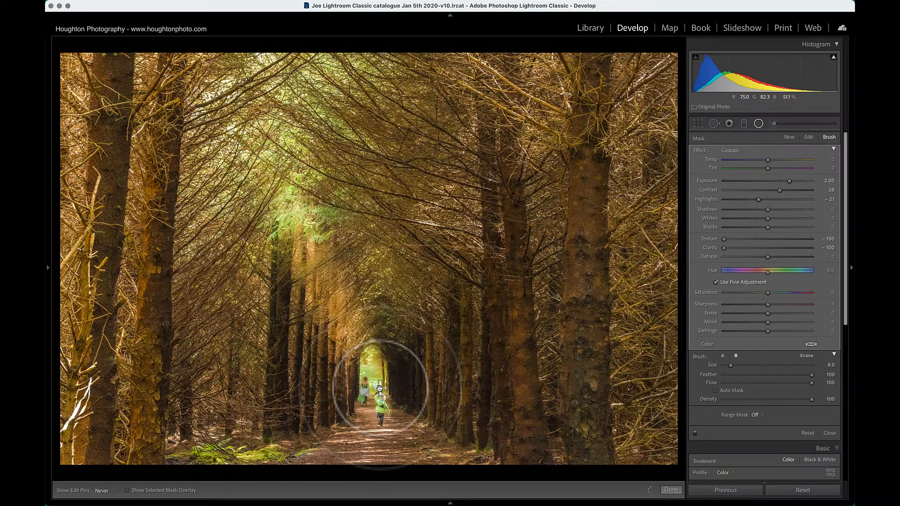
key("h")
left_click_drag(379, 387, 374, 375)
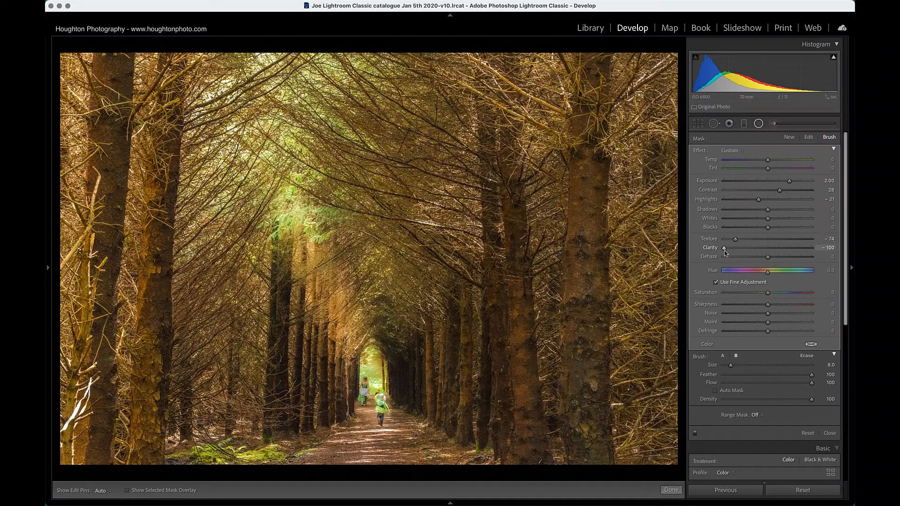
Step: Soften the effect with Texture −74 and Clarity −50, and warm it with Temp 5
left_click_drag(724, 249, 746, 252)
mouse_move(771, 160)
left_mouse_down()
mouse_move(810, 162)
mouse_move(735, 167)
mouse_move(770, 168)
left_mouse_up()
Step: Compare the earliest Add Radial Filter state in the edit history with the latest colour temperature adjustment state
left_click(48, 269)
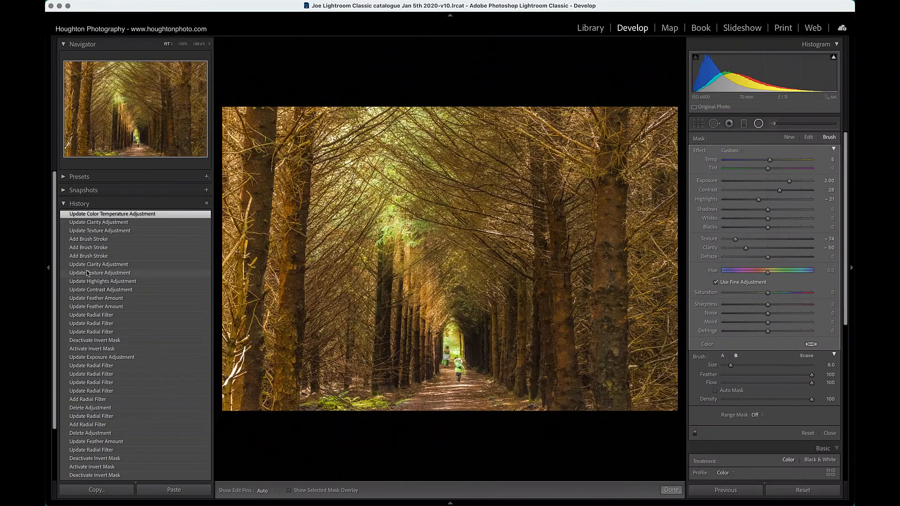
scroll(86, 270, "down", 5)
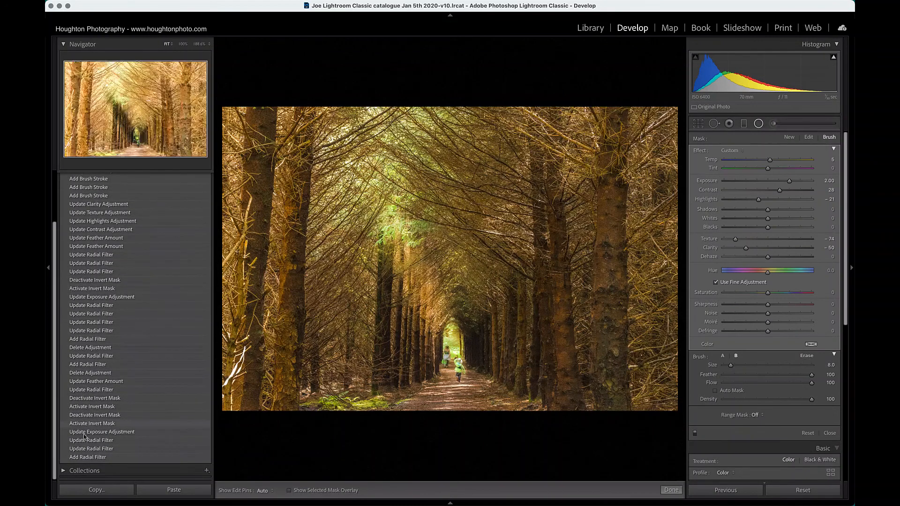
left_click(88, 459)
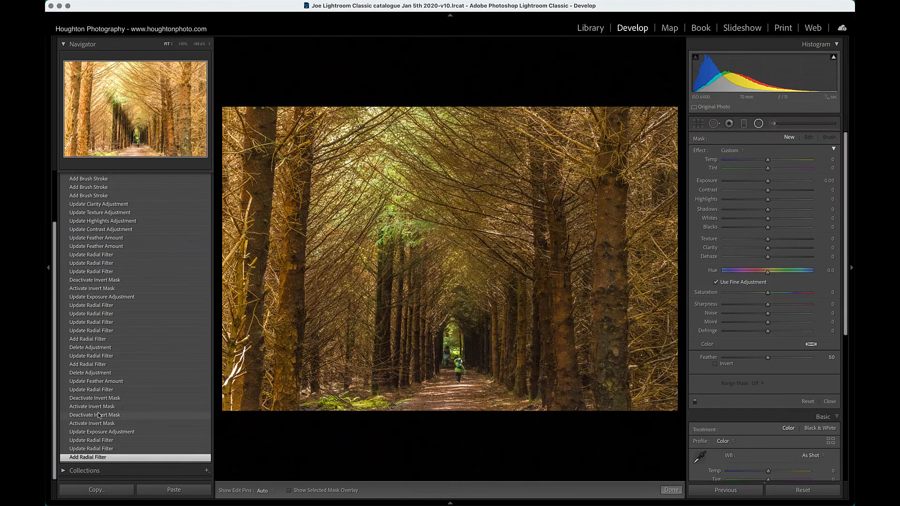
scroll(86, 253, "up", 5)
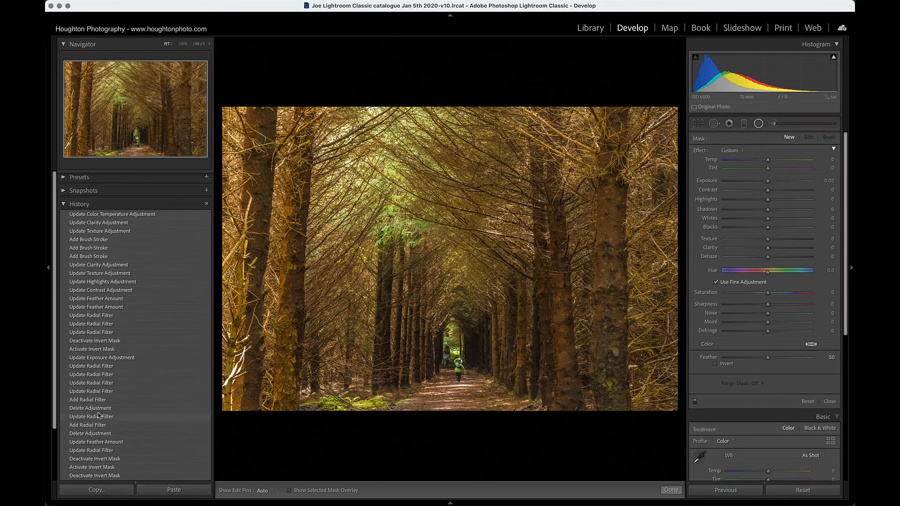
left_click(86, 216)
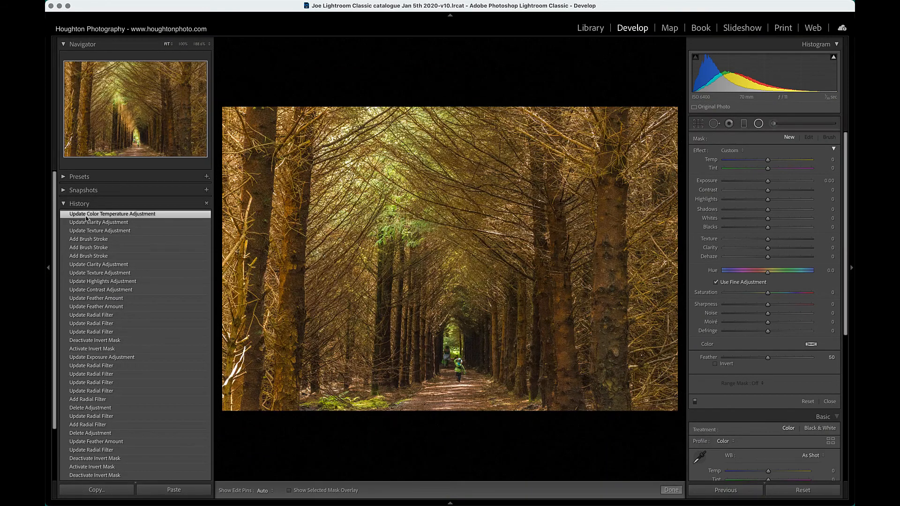